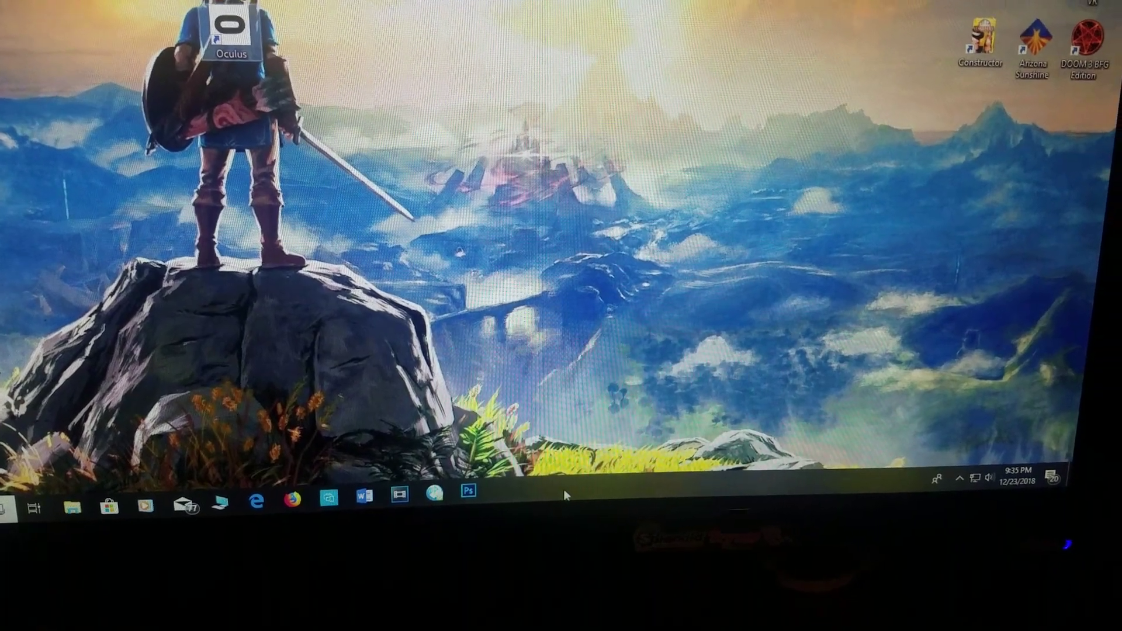
- Launch Task Manager from the taskbar menu and show its Services list
right_click(577, 492)
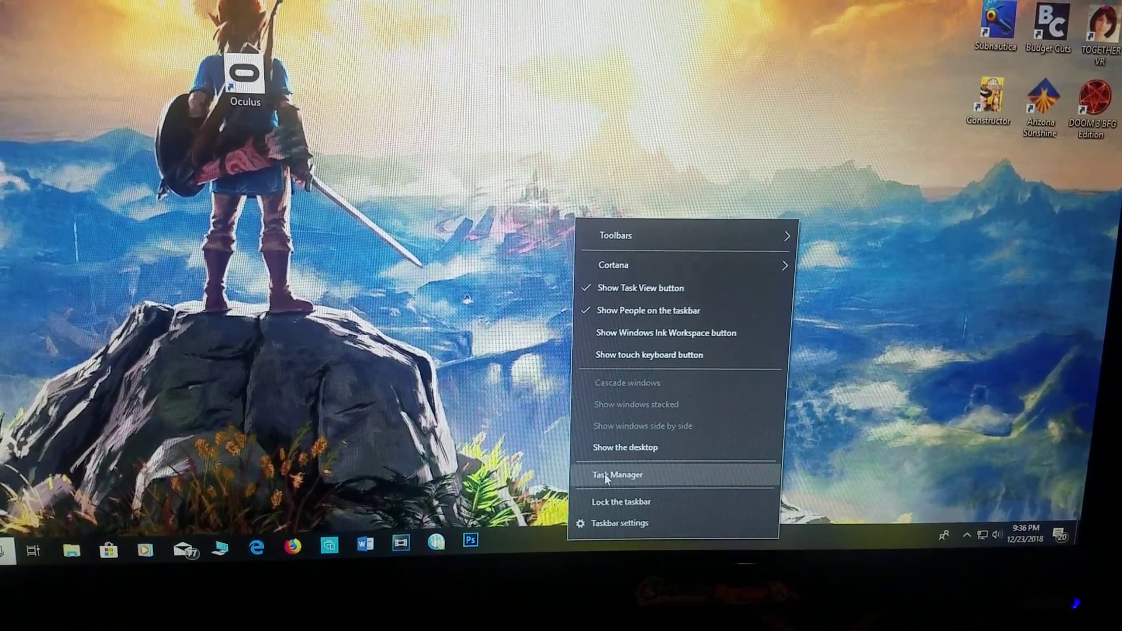
click(598, 473)
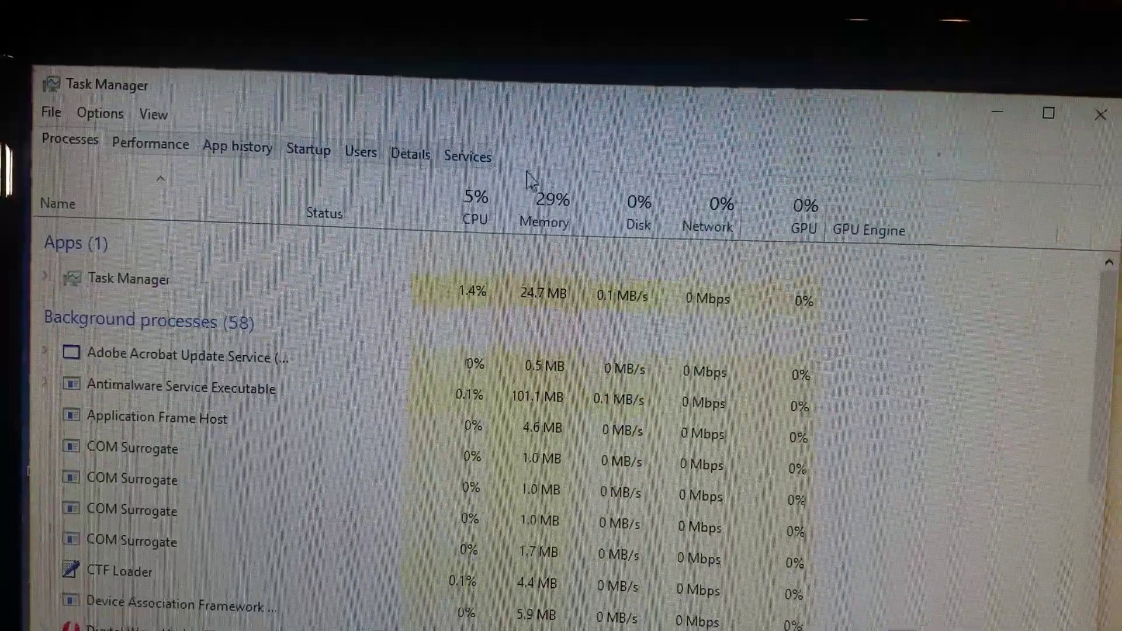
click(443, 160)
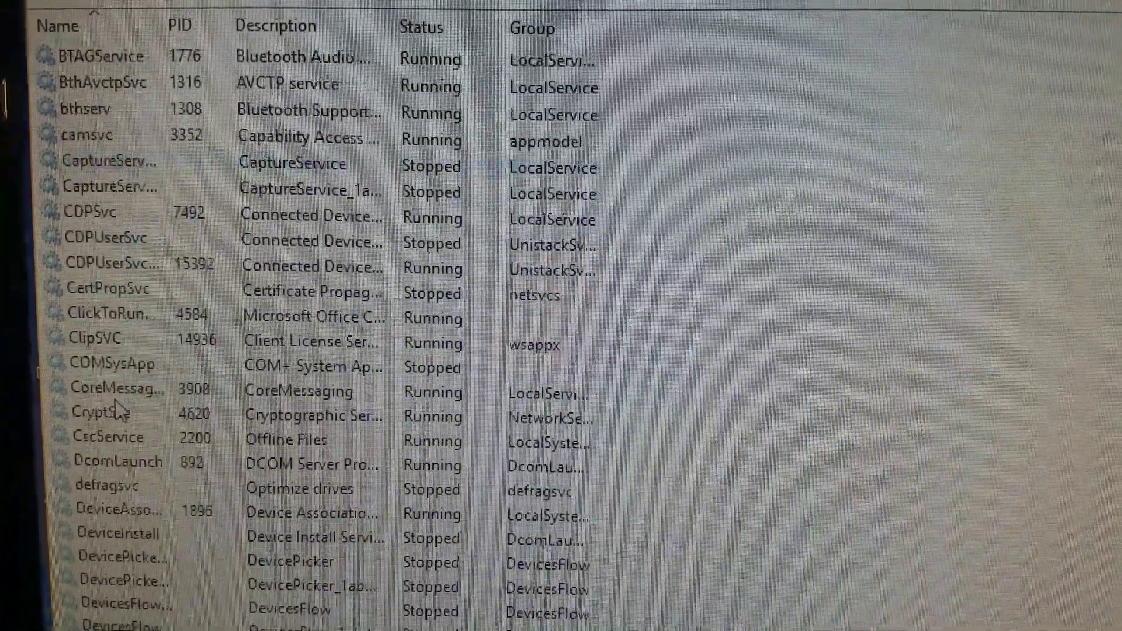
scroll(120, 412, down, 5)
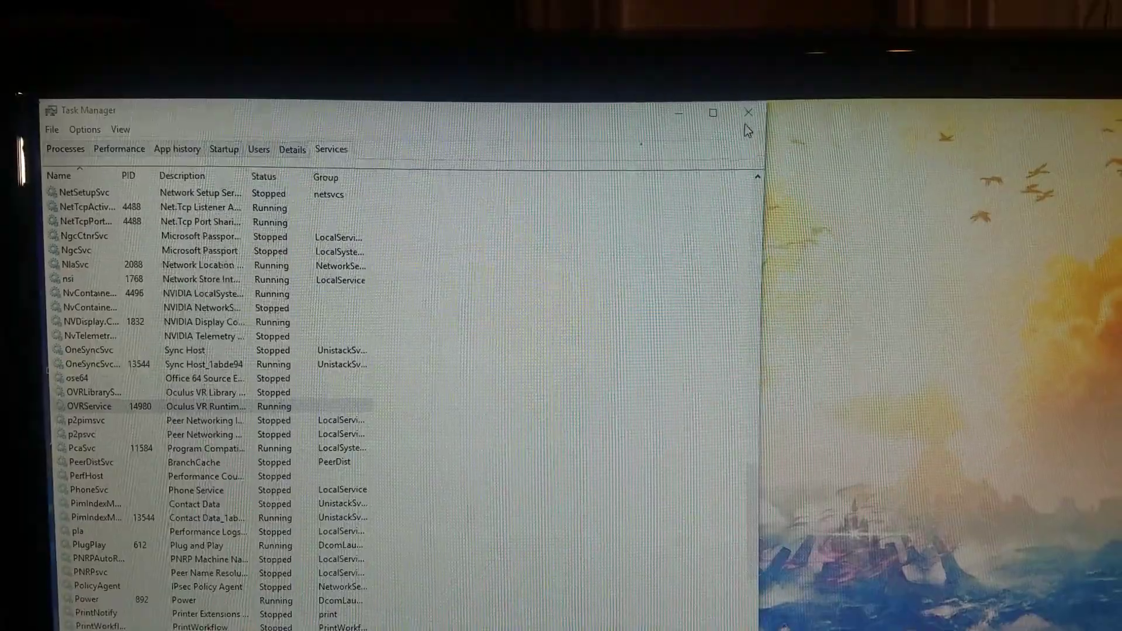
- Close the Task Manager window now that OVRService is running
click(744, 121)
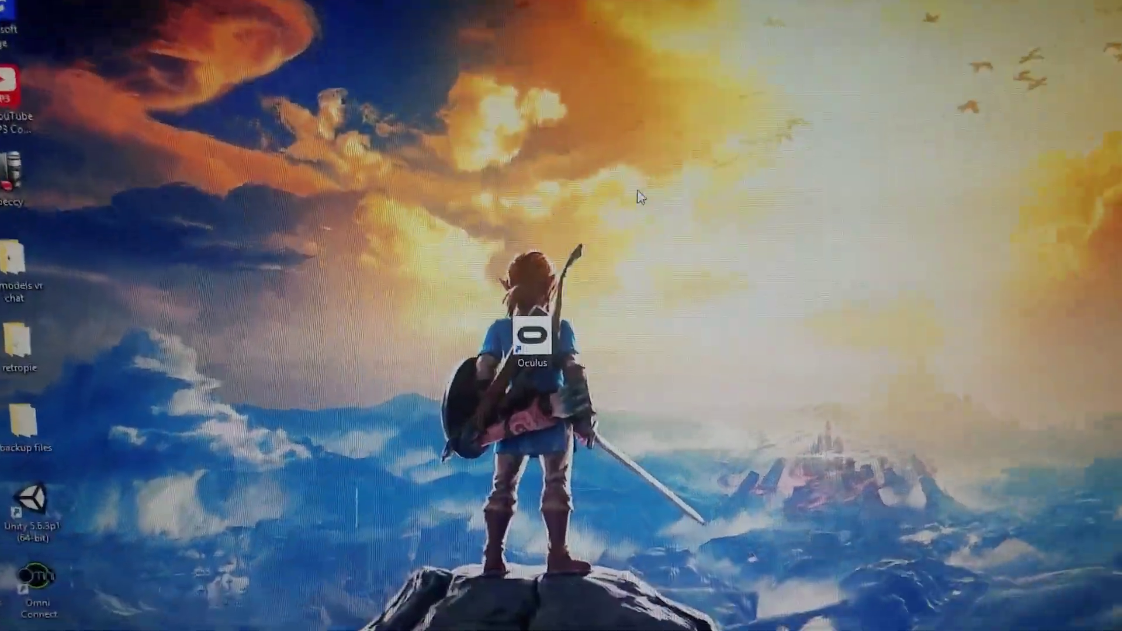